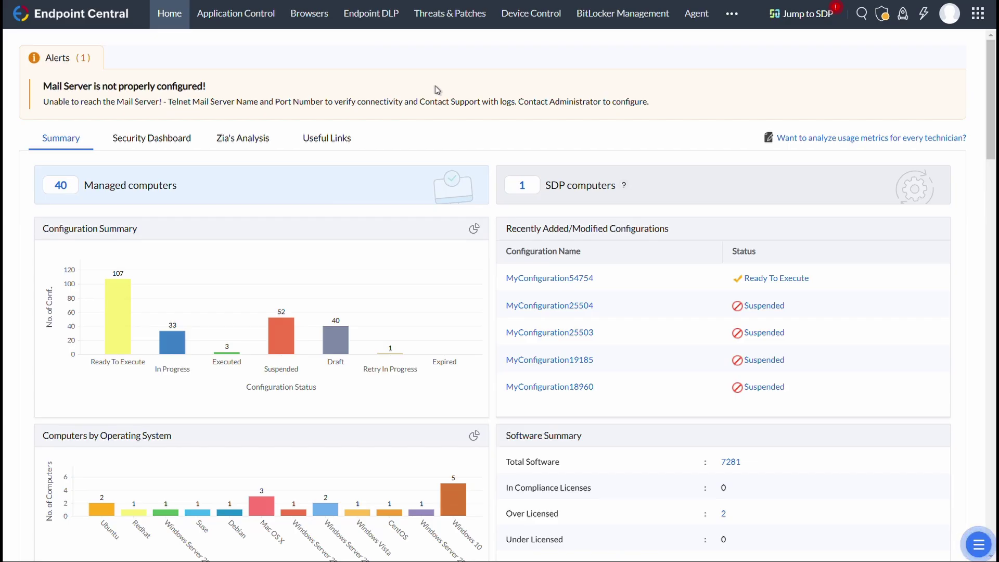
In Missing Patches, select WebView2 Runtime 111925 and Git (x64) 342450 for install/publish.
{"action": "left_click", "coordinate": [450, 13]}
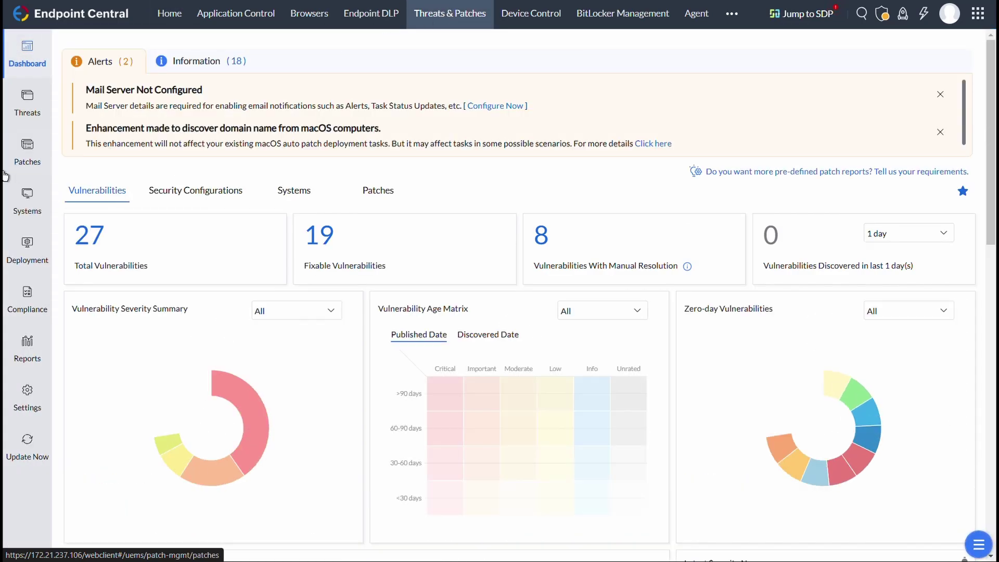
{"action": "left_click", "coordinate": [28, 156]}
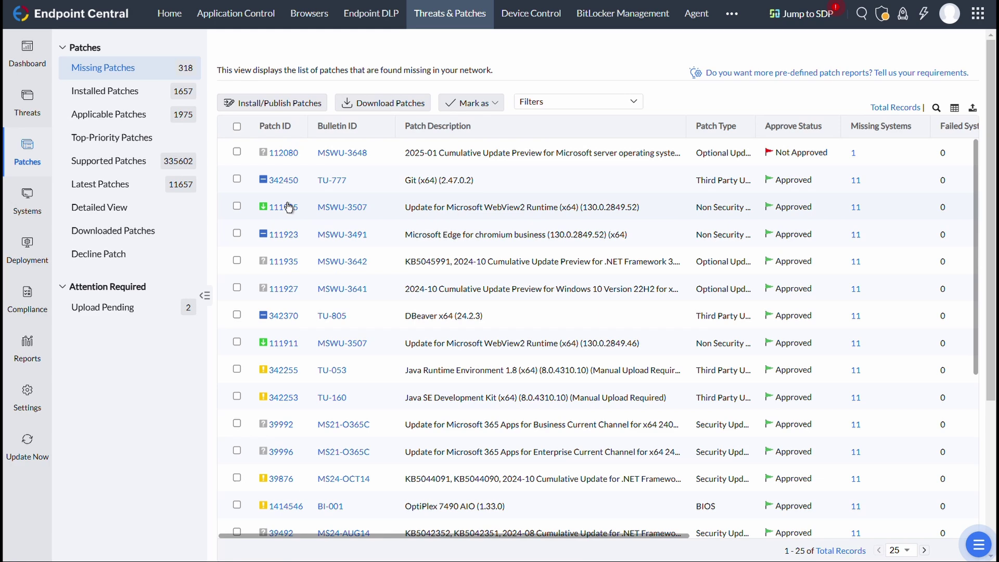
{"action": "left_click", "coordinate": [237, 207]}
{"action": "left_click", "coordinate": [238, 180]}
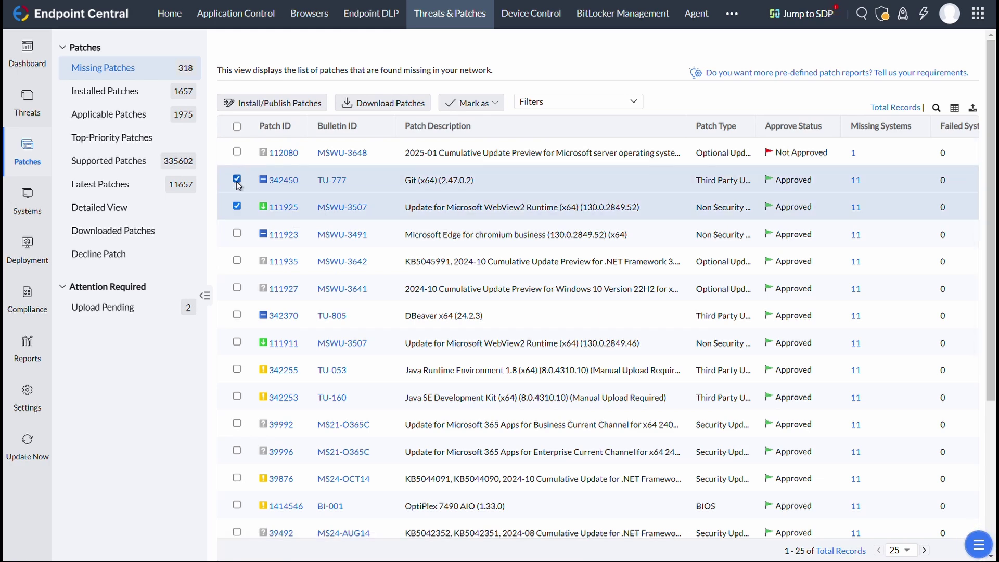
{"action": "left_click", "coordinate": [270, 104]}
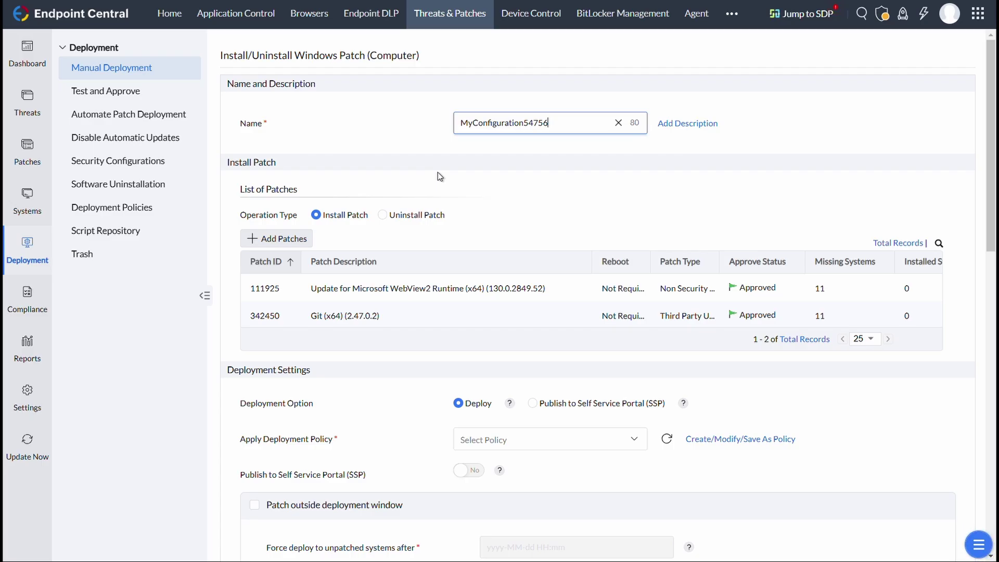
Keep Deploy, apply the _distribution_ policy, and set Publish to Self Service Portal to Yes.
{"action": "scroll", "coordinate": [438, 173], "scroll_direction": "down", "scroll_amount": 2}
{"action": "scroll", "coordinate": [438, 173], "scroll_direction": "down", "scroll_amount": 3}
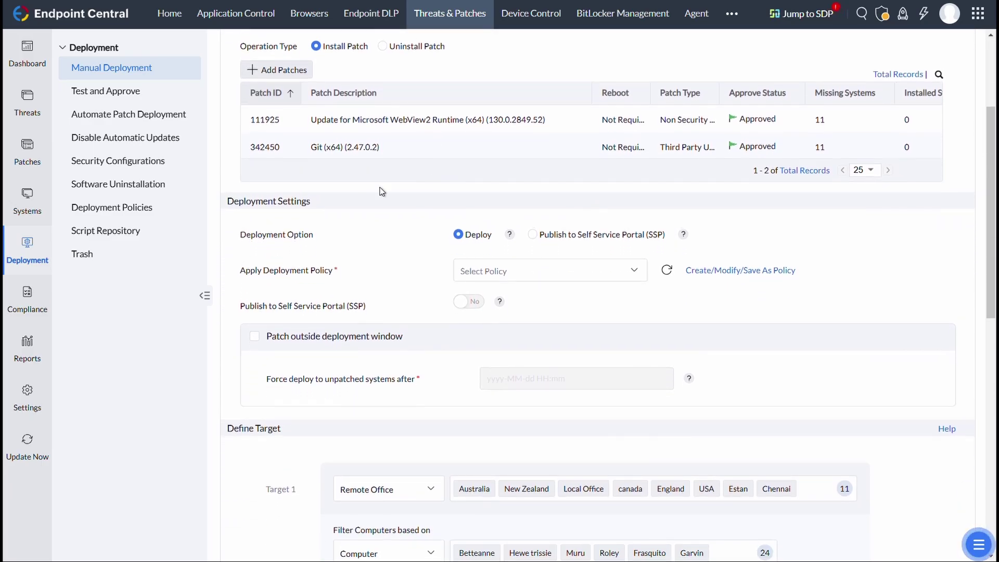
{"action": "left_click", "coordinate": [533, 235]}
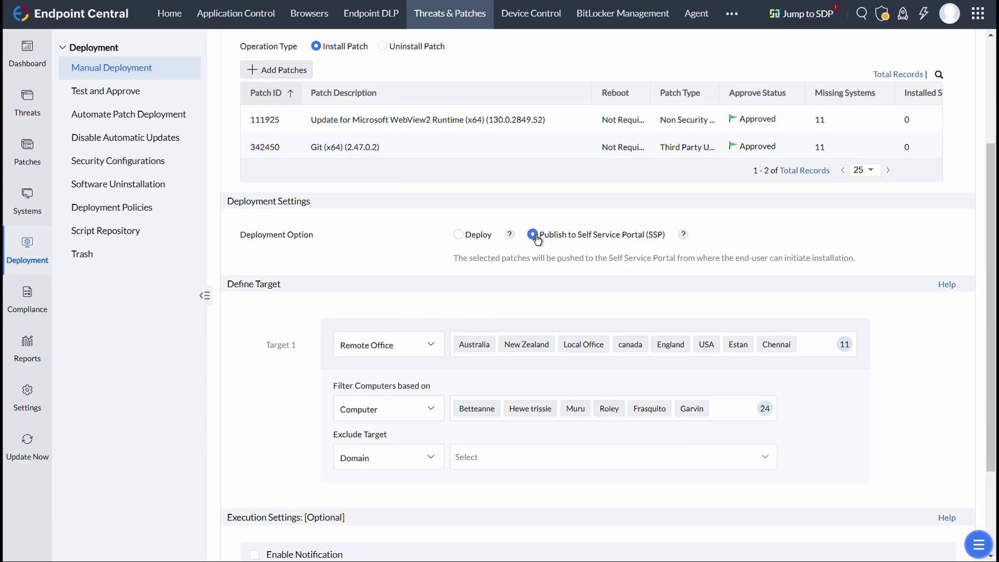
{"action": "left_click", "coordinate": [475, 234]}
{"action": "left_click", "coordinate": [498, 275]}
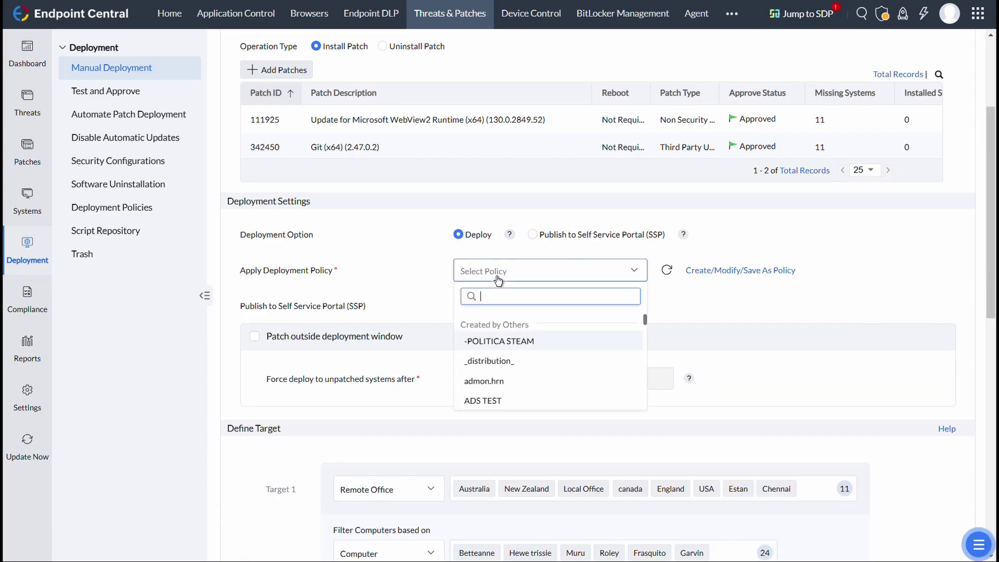
{"action": "left_click", "coordinate": [514, 362]}
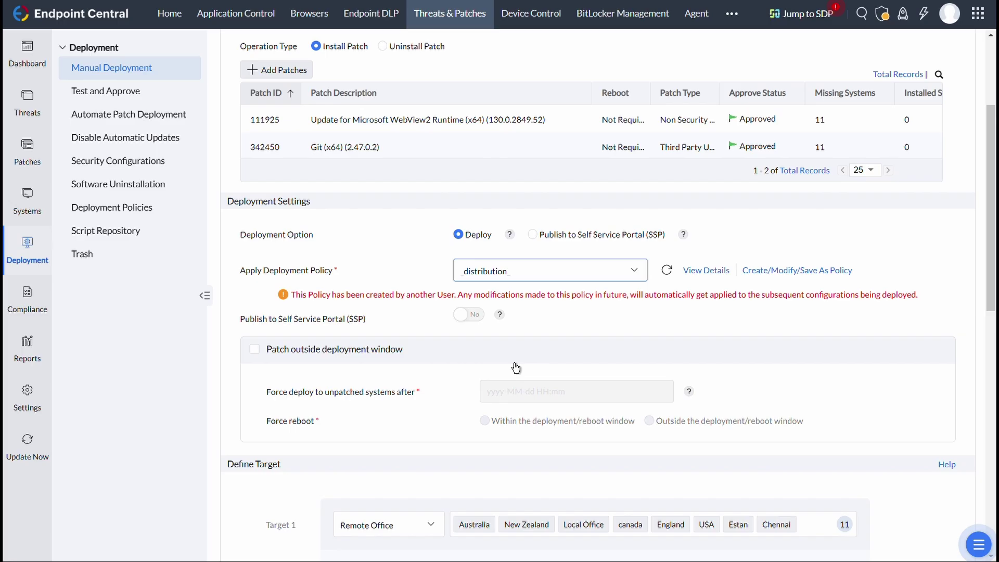
{"action": "left_click", "coordinate": [468, 317]}
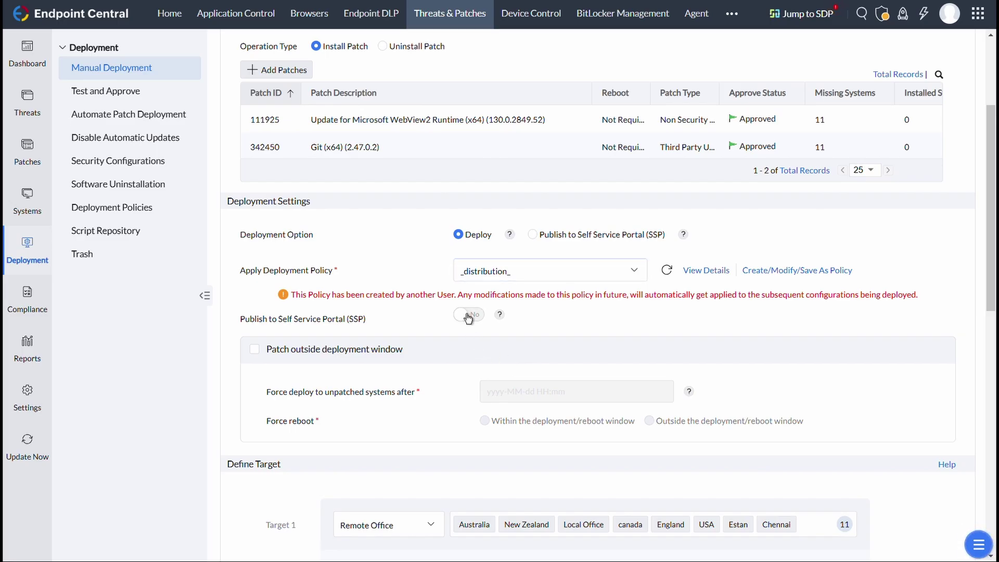
{"action": "left_click", "coordinate": [468, 315]}
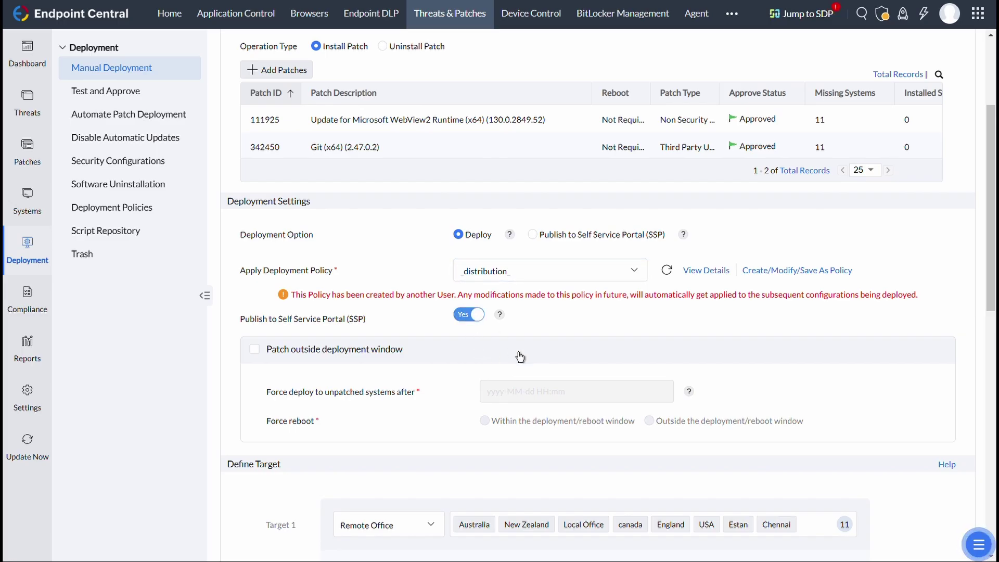
Deploy MyConfiguration54756 from the bottom of the configuration form.
{"action": "scroll", "coordinate": [520, 357], "scroll_direction": "down", "scroll_amount": 1}
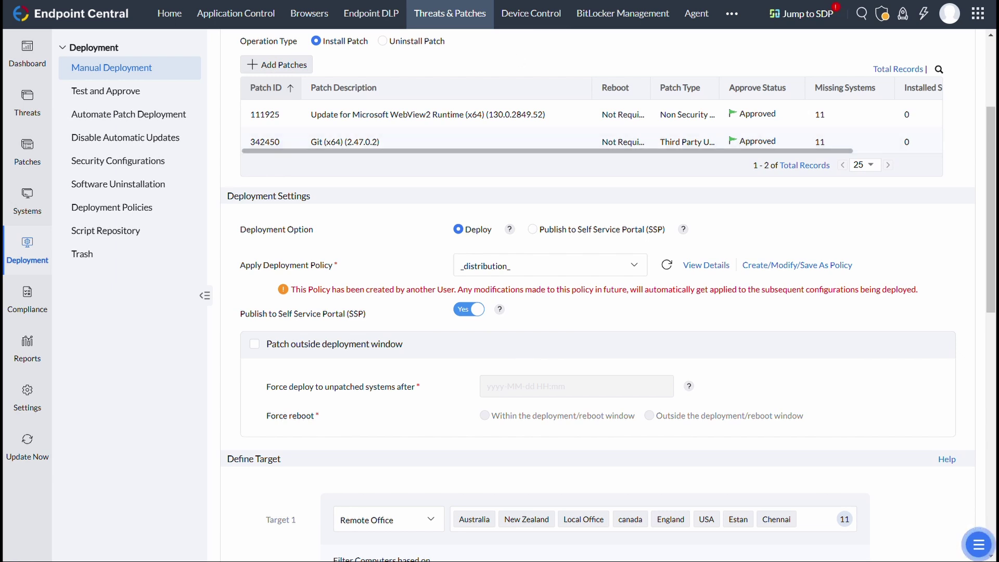
{"action": "scroll", "coordinate": [541, 229], "scroll_direction": "down", "scroll_amount": 2}
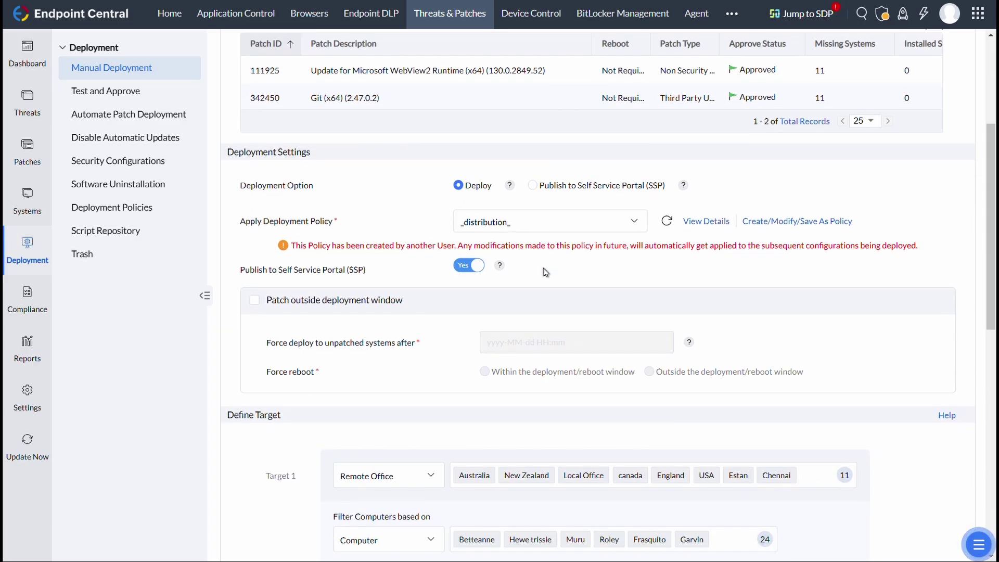
{"action": "scroll", "coordinate": [543, 267], "scroll_direction": "down", "scroll_amount": 8}
{"action": "scroll", "coordinate": [421, 390], "scroll_direction": "down", "scroll_amount": 4}
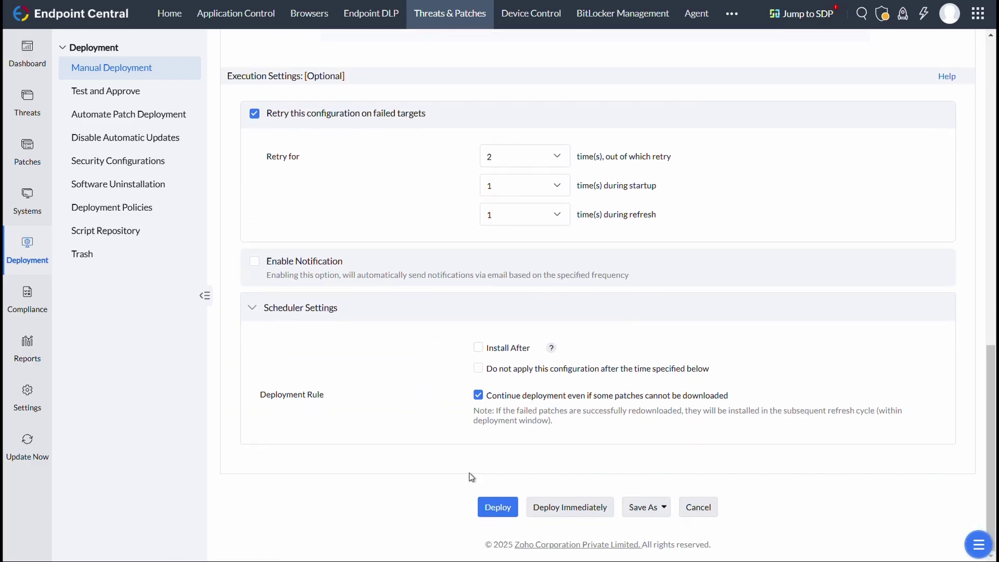
{"action": "left_click", "coordinate": [497, 506]}
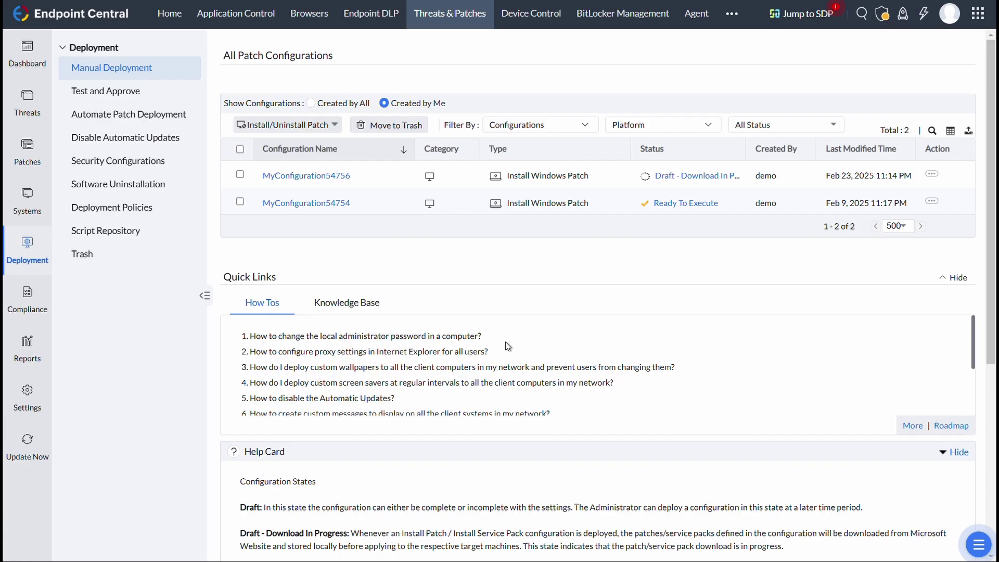
Create a new Windows automated patch task including security updates of every severity.
{"action": "left_click", "coordinate": [116, 112]}
{"action": "left_click", "coordinate": [291, 115]}
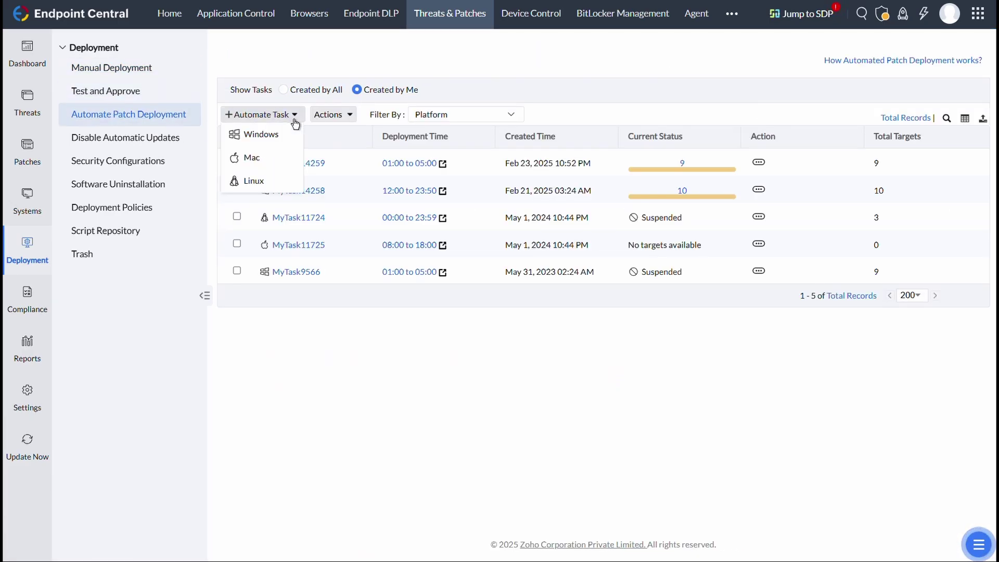
{"action": "left_click", "coordinate": [289, 133]}
{"action": "left_click", "coordinate": [411, 152]}
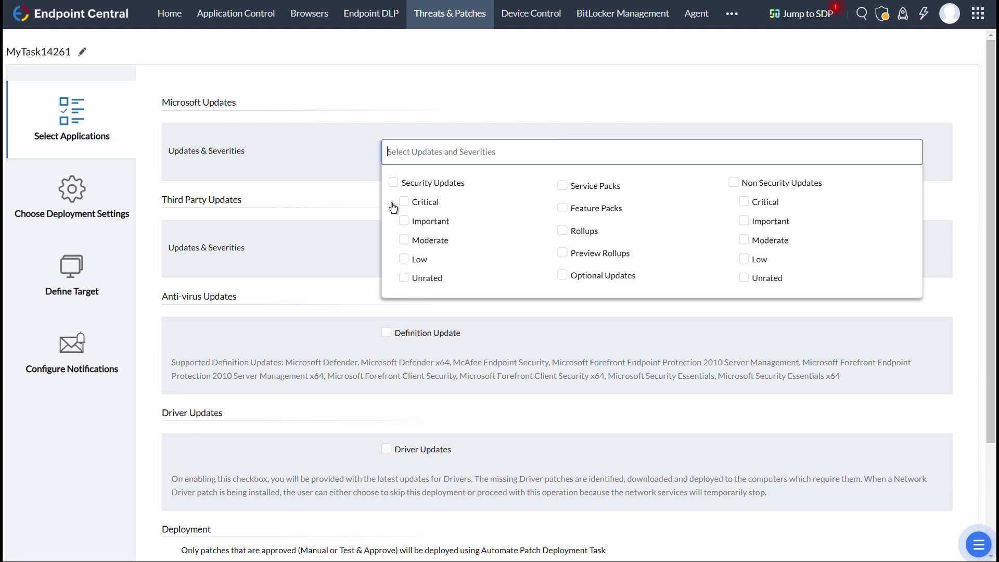
{"action": "left_click", "coordinate": [393, 182]}
{"action": "scroll", "coordinate": [261, 262], "scroll_direction": "down", "scroll_amount": 1}
{"action": "scroll", "coordinate": [262, 263], "scroll_direction": "down", "scroll_amount": 2}
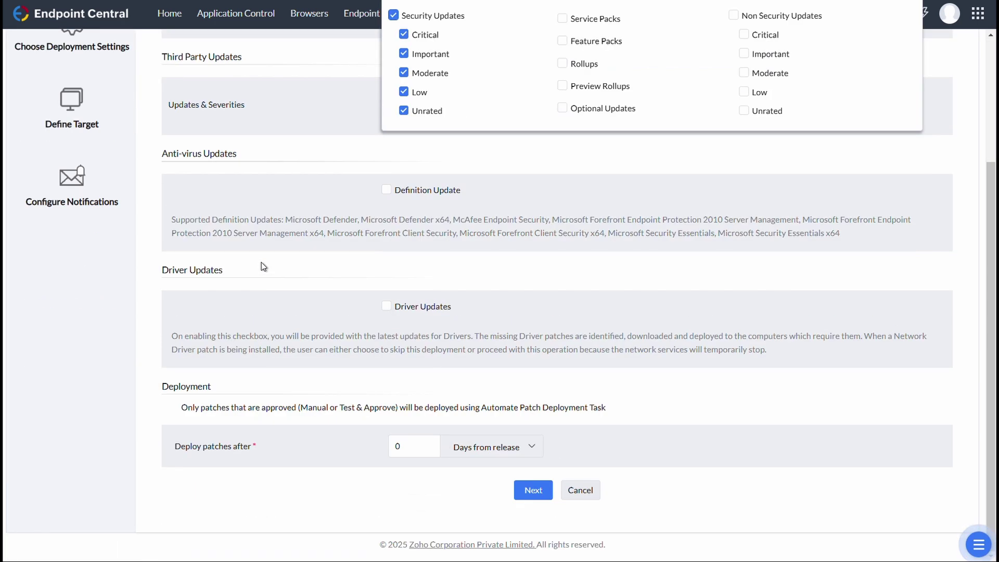
{"action": "left_click", "coordinate": [542, 492]}
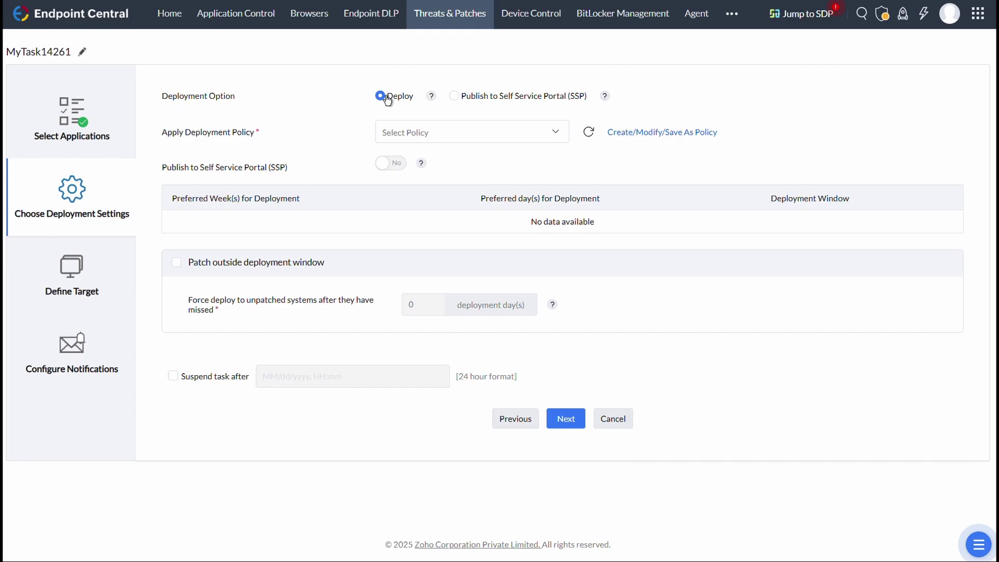
Apply the _distribution_ deployment policy with Self Service Portal publishing enabled.
{"action": "left_click", "coordinate": [455, 98]}
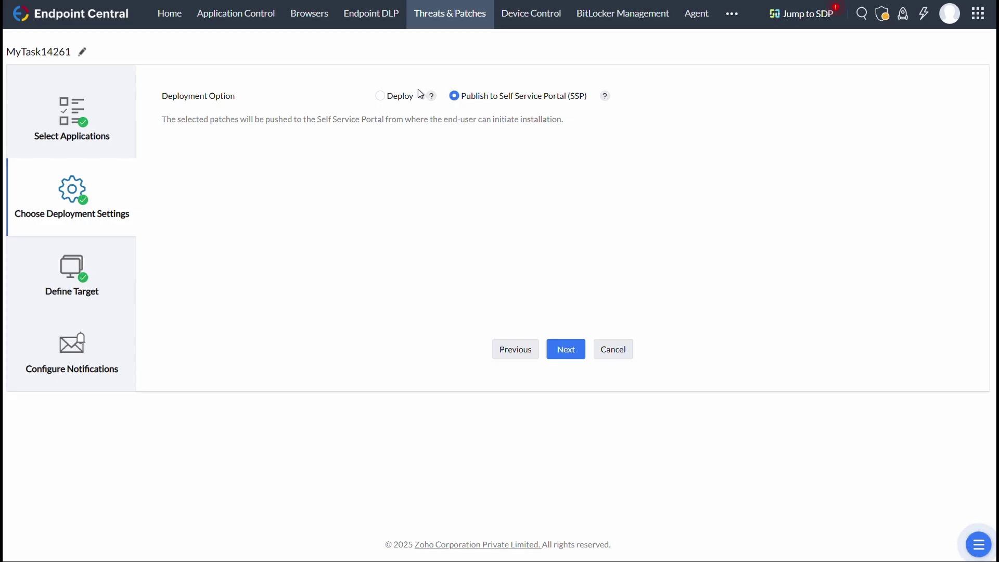
{"action": "left_click", "coordinate": [400, 96]}
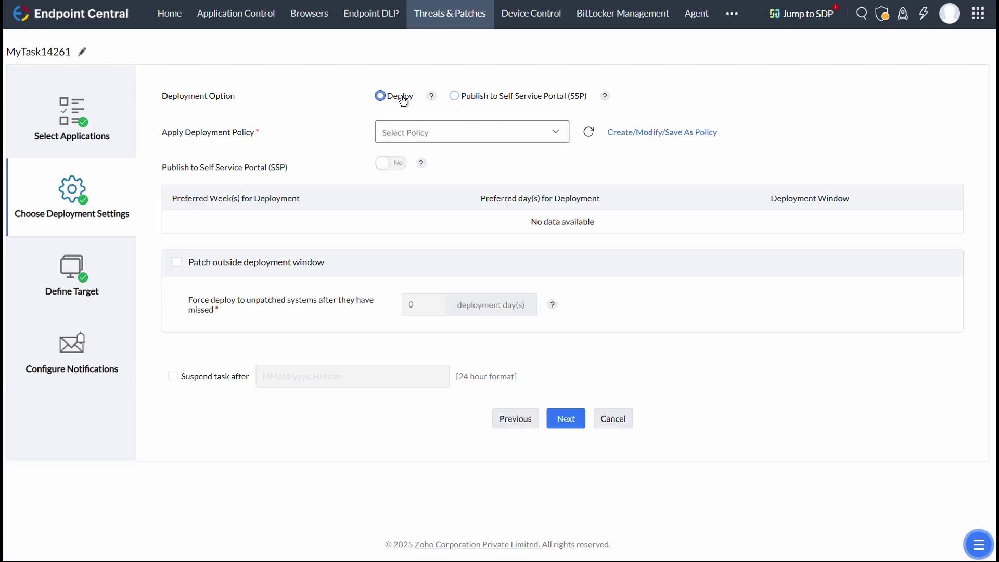
{"action": "left_click", "coordinate": [528, 136]}
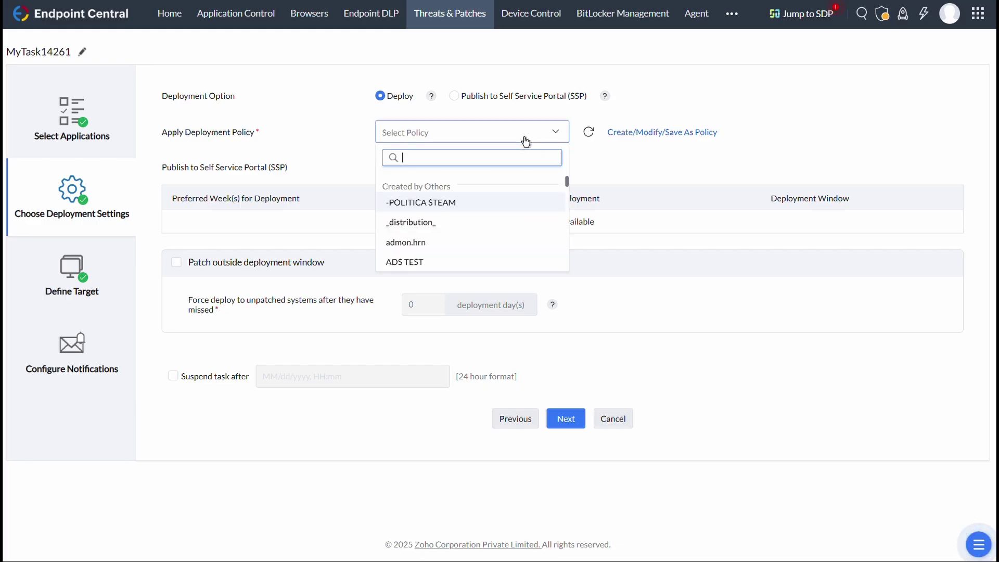
{"action": "left_click", "coordinate": [476, 222]}
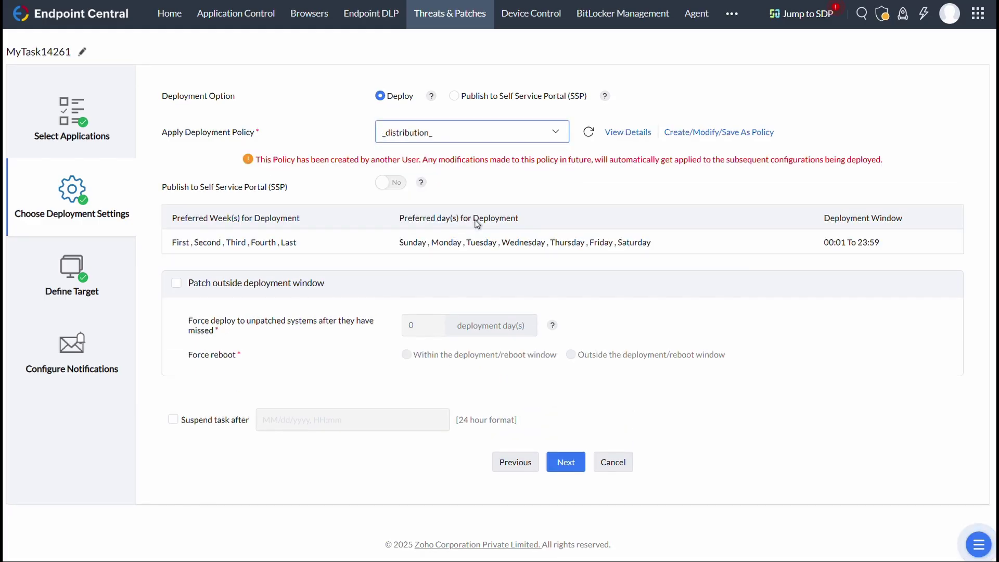
{"action": "left_click", "coordinate": [394, 190]}
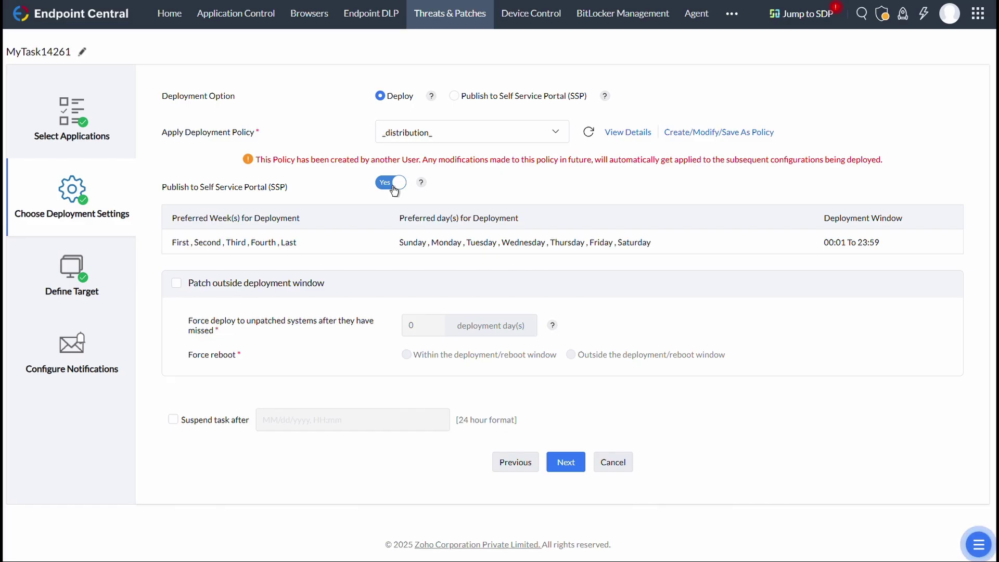
{"action": "left_click", "coordinate": [573, 469]}
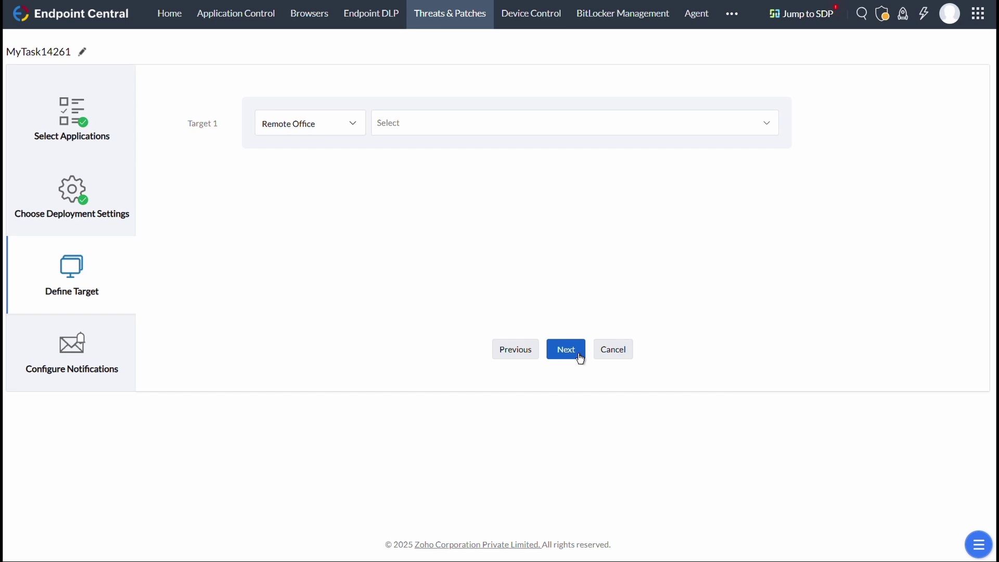
Target the Local Office remote office and save automated task MyTask14261.
{"action": "left_click", "coordinate": [416, 125]}
{"action": "left_click", "coordinate": [403, 180]}
{"action": "left_click", "coordinate": [312, 282]}
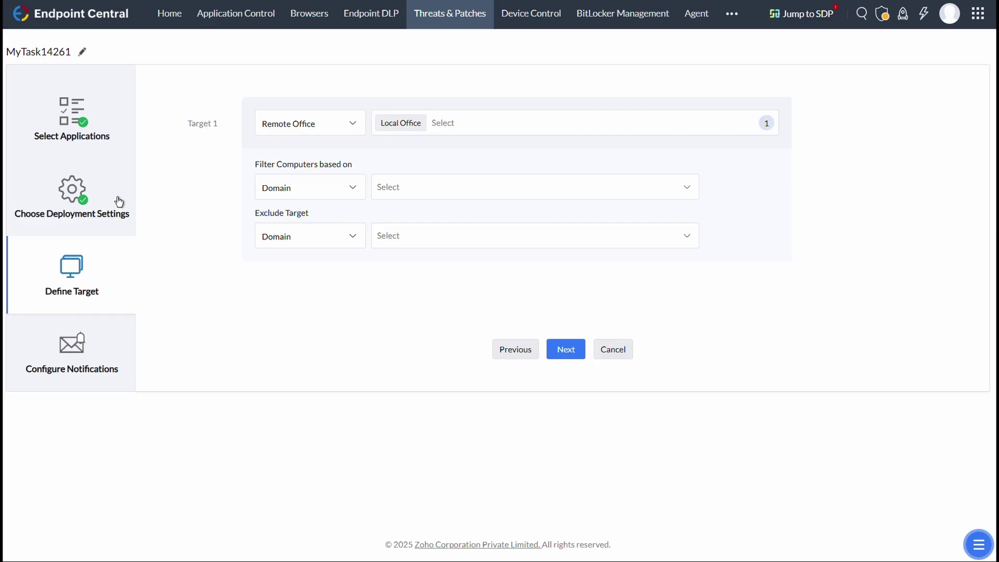
{"action": "left_click", "coordinate": [572, 350]}
{"action": "left_click", "coordinate": [566, 353]}
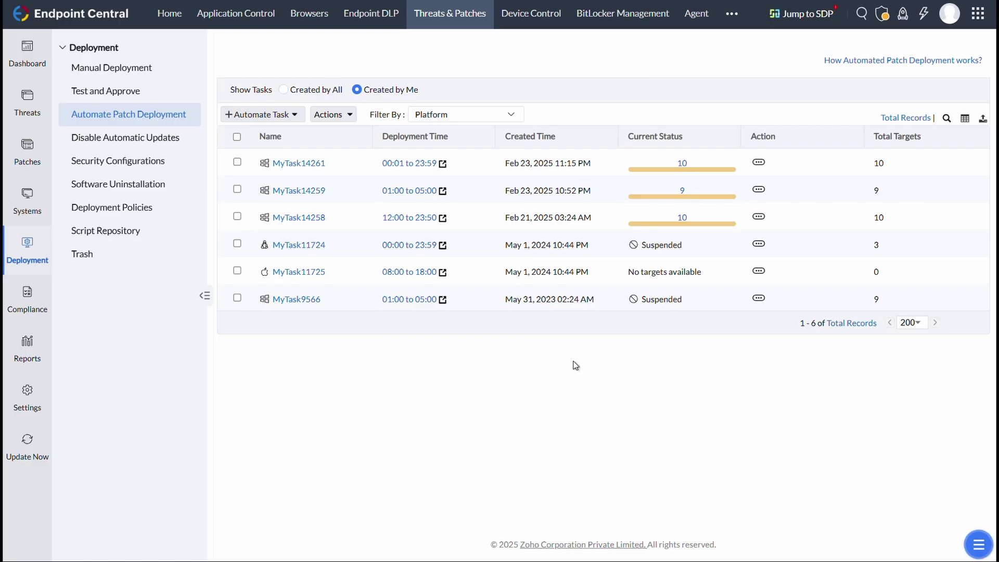
Save Self Service Portal settings with Agent Tray, Desktop Shortcut and Start Menu enabled.
{"action": "left_click", "coordinate": [18, 405]}
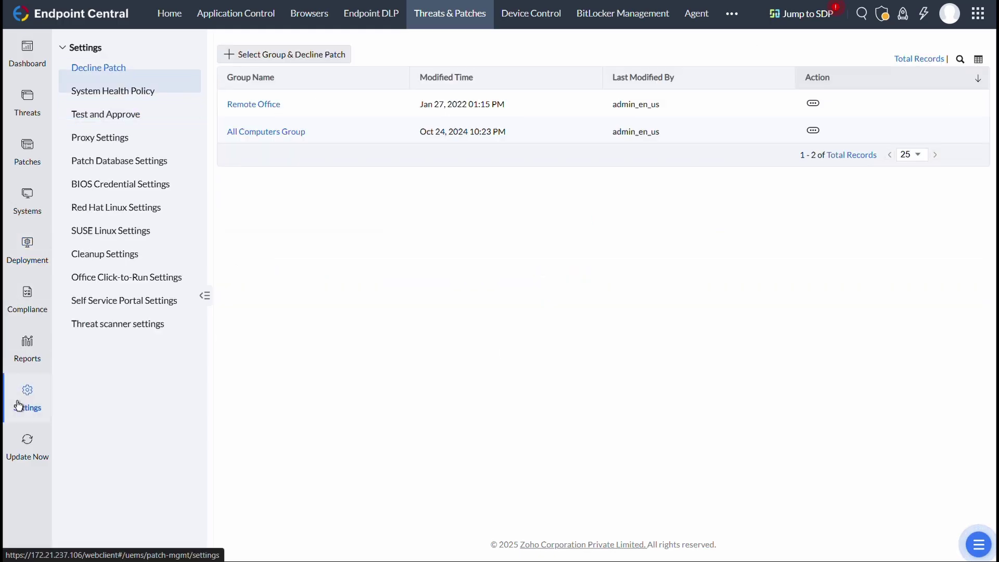
{"action": "left_click", "coordinate": [107, 307]}
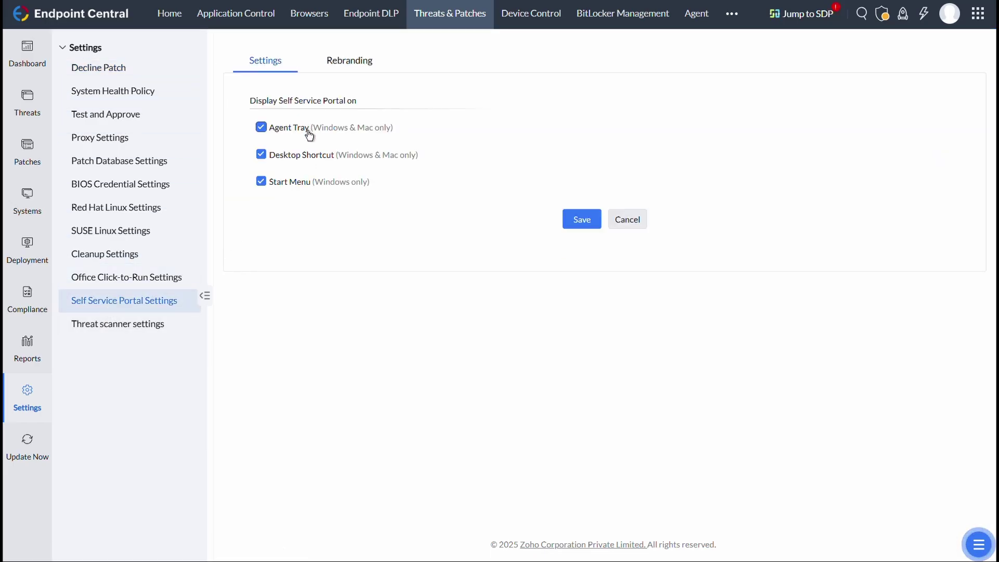
{"action": "left_click", "coordinate": [587, 222]}
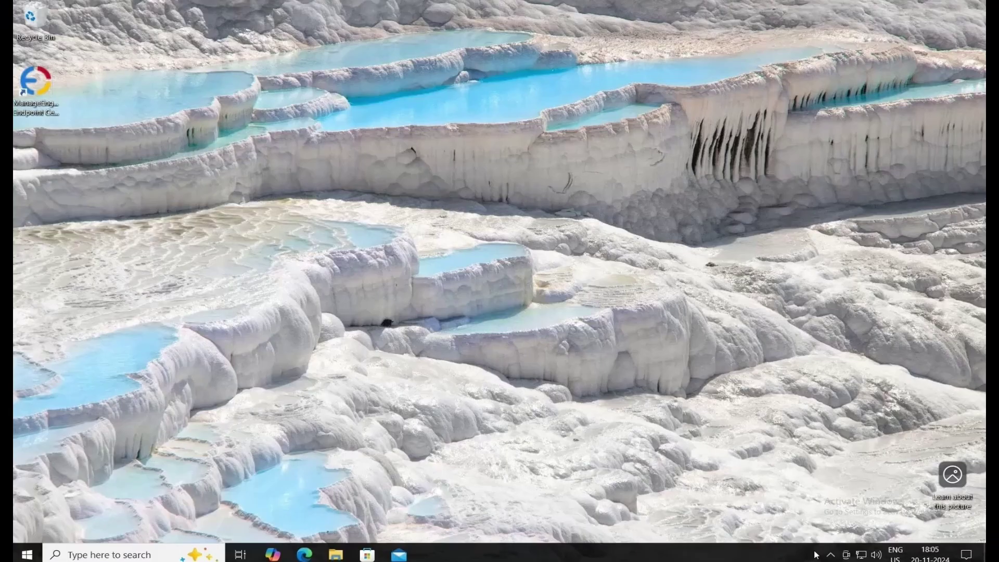
Launch the Self Service Portal from the agent's tray icon and maximize it.
{"action": "left_click", "coordinate": [830, 554]}
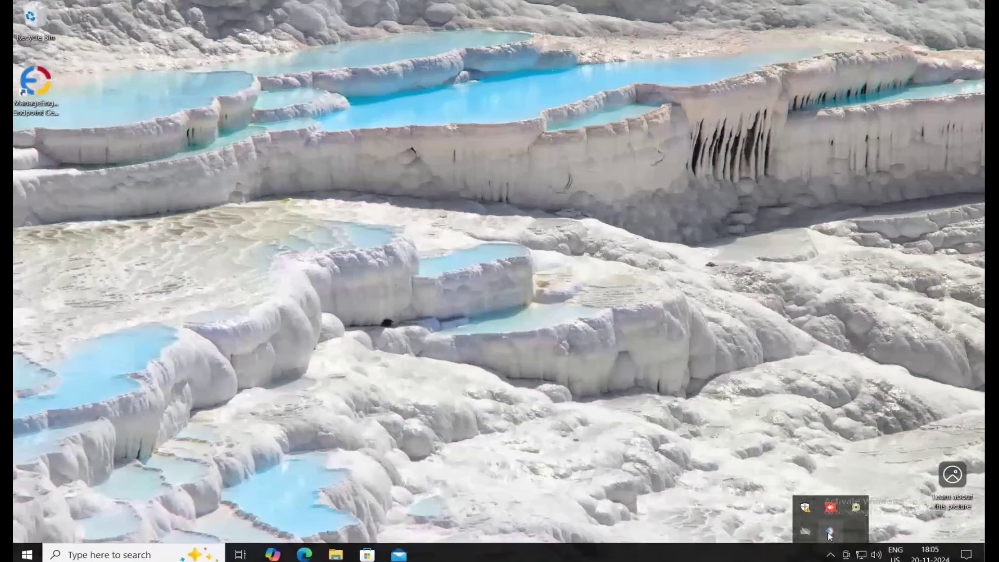
{"action": "right_click", "coordinate": [829, 534]}
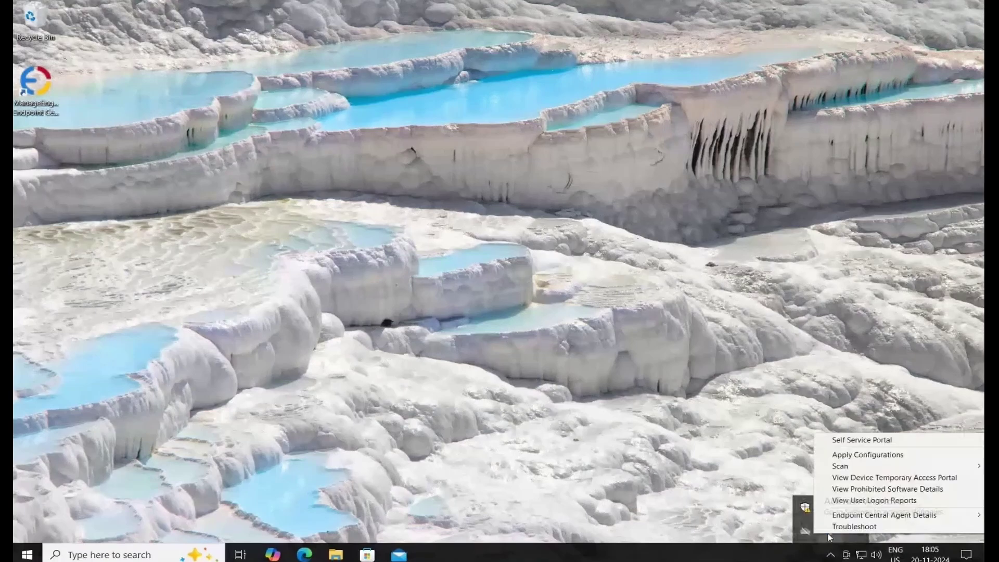
{"action": "left_click", "coordinate": [845, 440]}
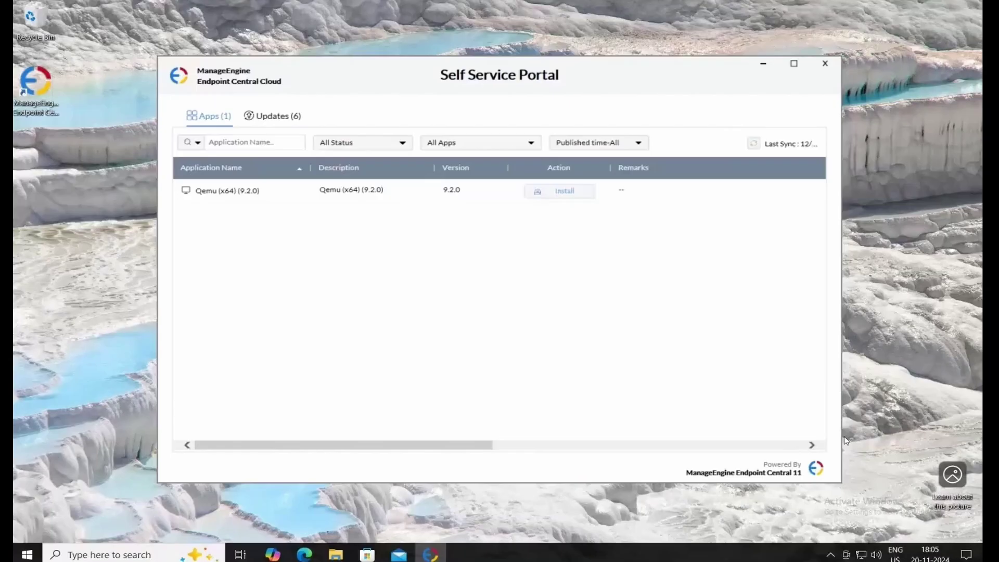
{"action": "left_click", "coordinate": [793, 63]}
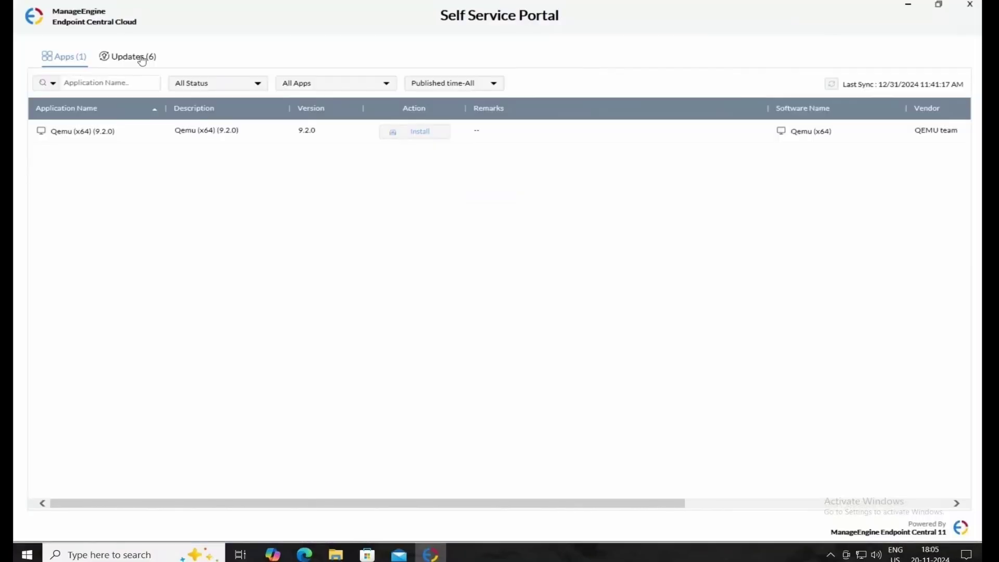
In the Updates list, install security update 40314.
{"action": "left_click", "coordinate": [142, 59]}
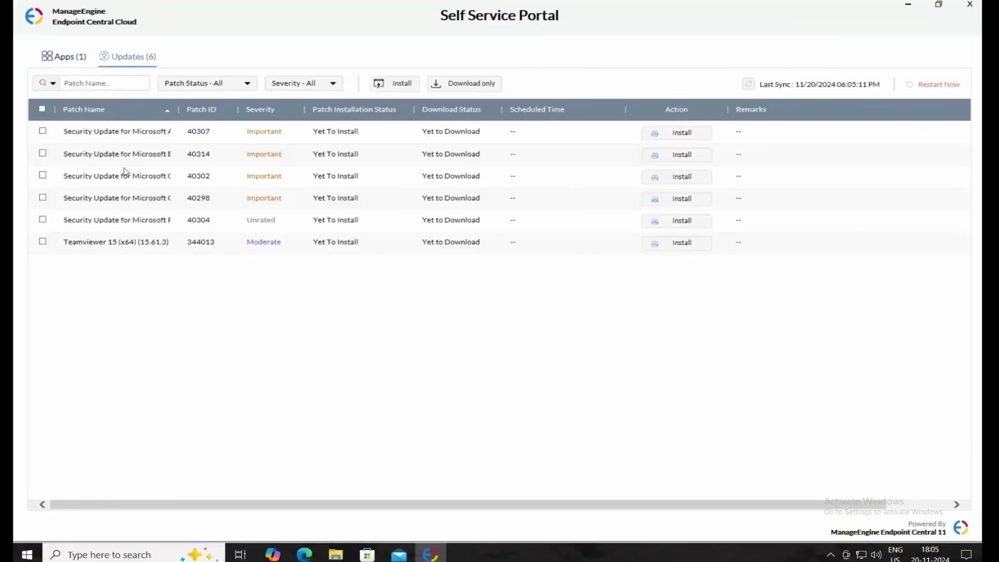
{"action": "left_click", "coordinate": [43, 154]}
{"action": "left_click", "coordinate": [42, 175]}
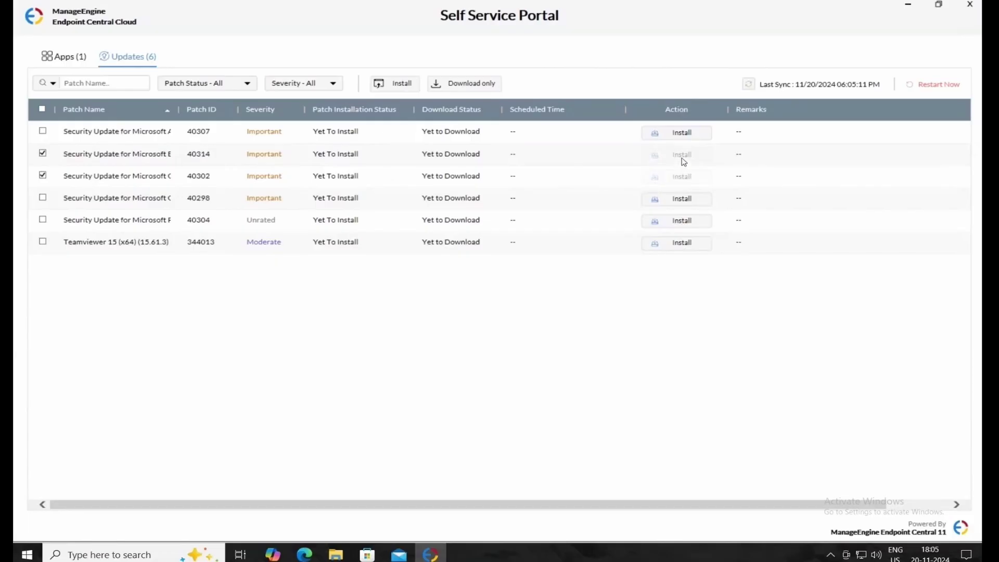
{"action": "left_click", "coordinate": [43, 153]}
{"action": "left_click", "coordinate": [669, 155]}
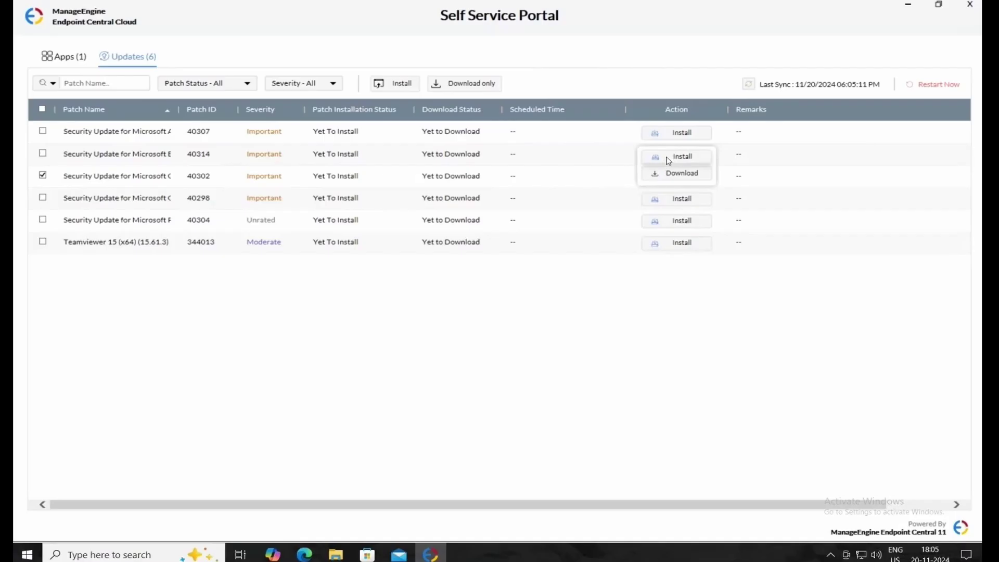
{"action": "left_click", "coordinate": [669, 158]}
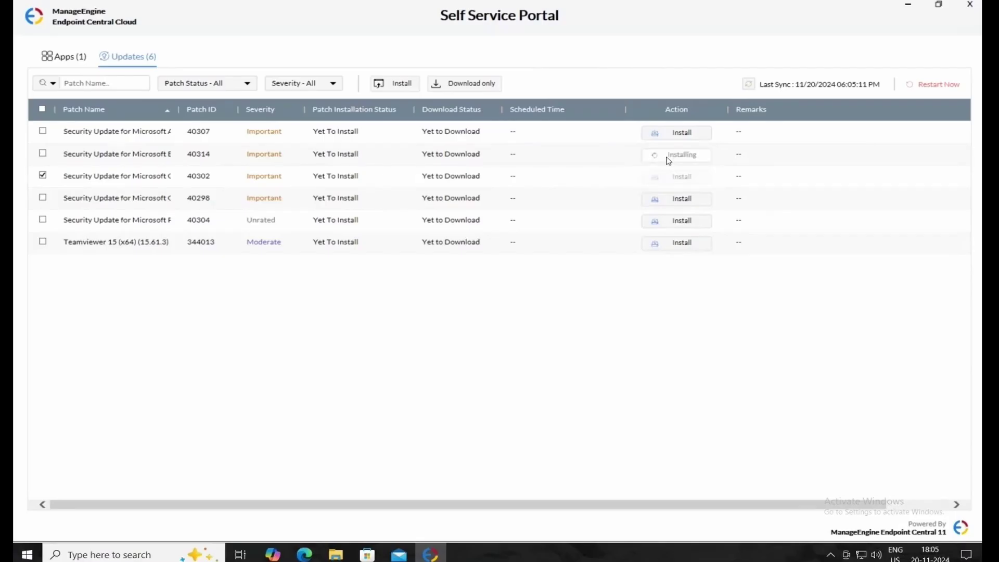
{"action": "left_click", "coordinate": [677, 243]}
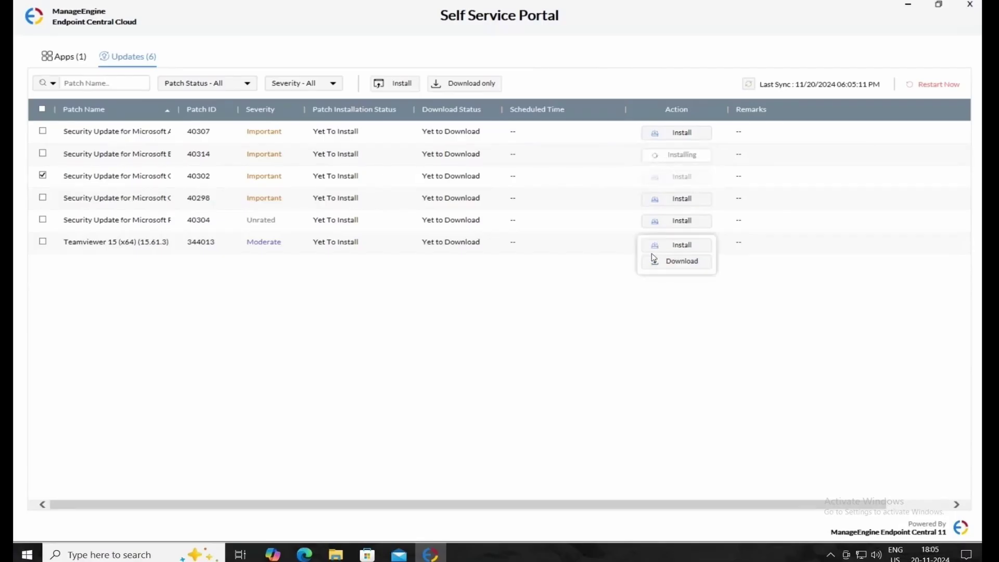
{"action": "left_click", "coordinate": [43, 175]}
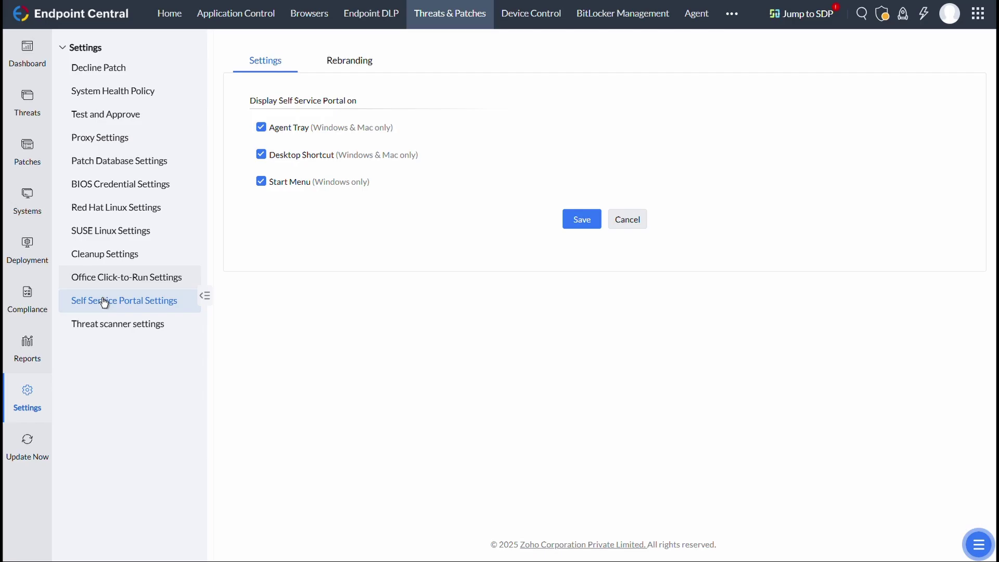
Set the Shortcut / Start Menu Name to 'Portal' on the Rebranding tab and save.
{"action": "left_click", "coordinate": [360, 65]}
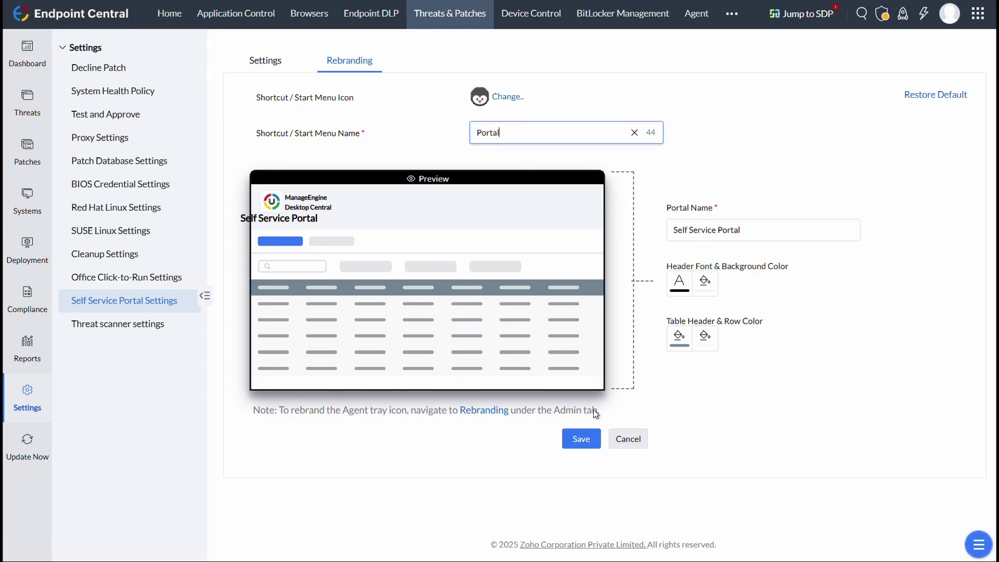
{"action": "left_click", "coordinate": [585, 441]}
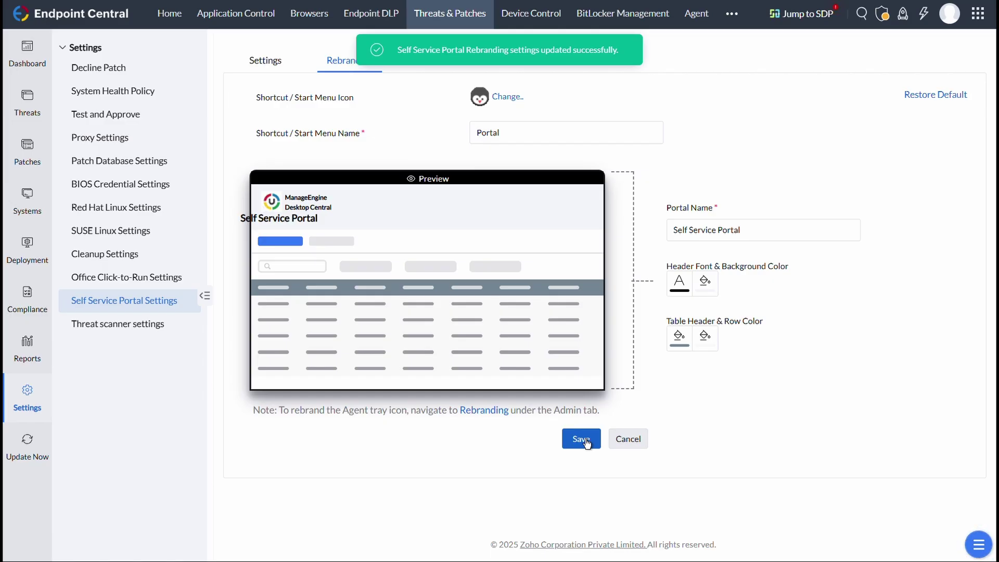